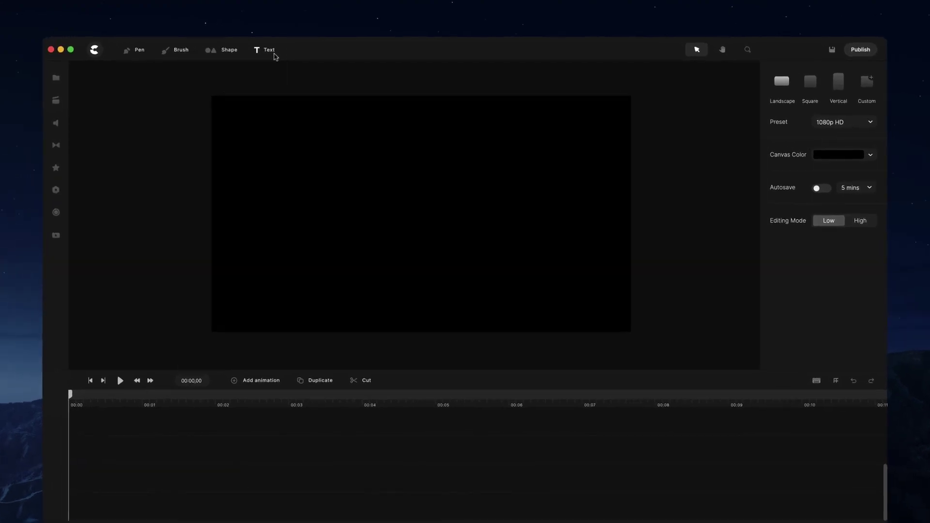
Add a text layer and replace its placeholder with 'Working with text'.
left_click(268, 50)
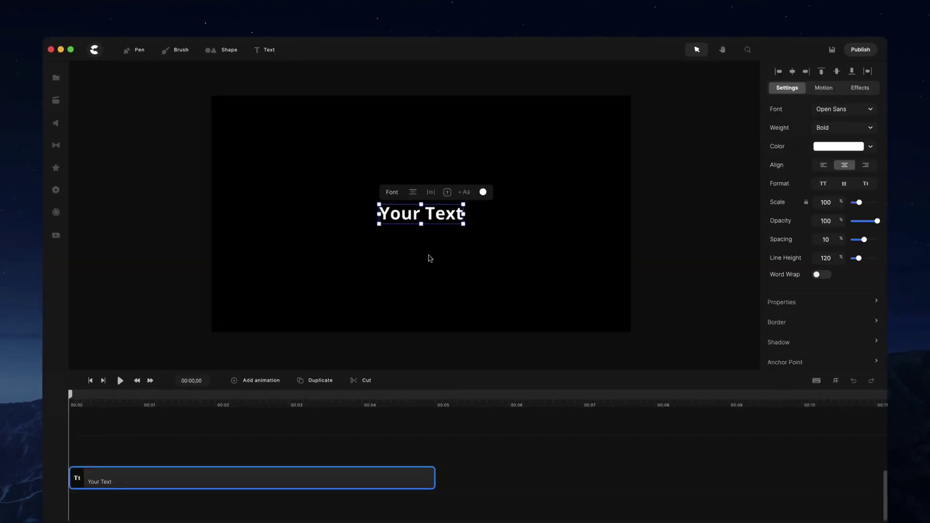
double_click(438, 218)
key("super+a")
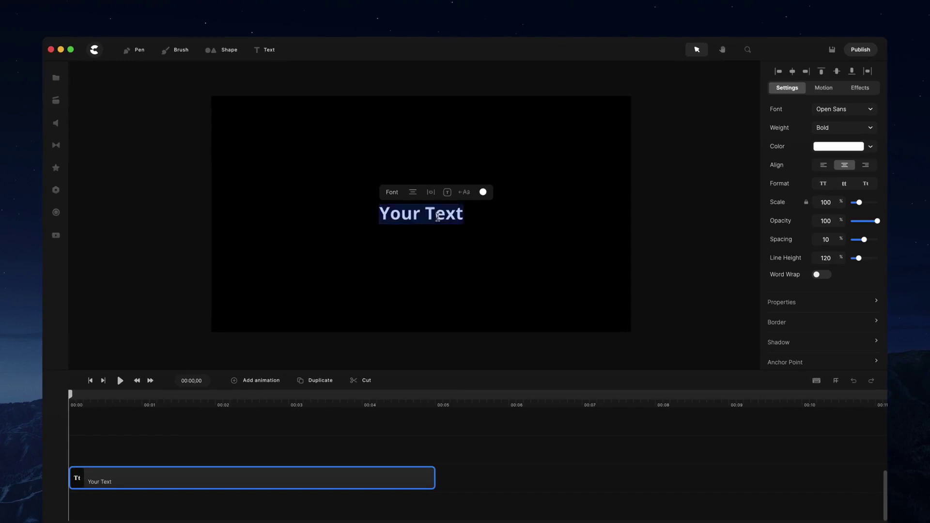
type("Working with t")
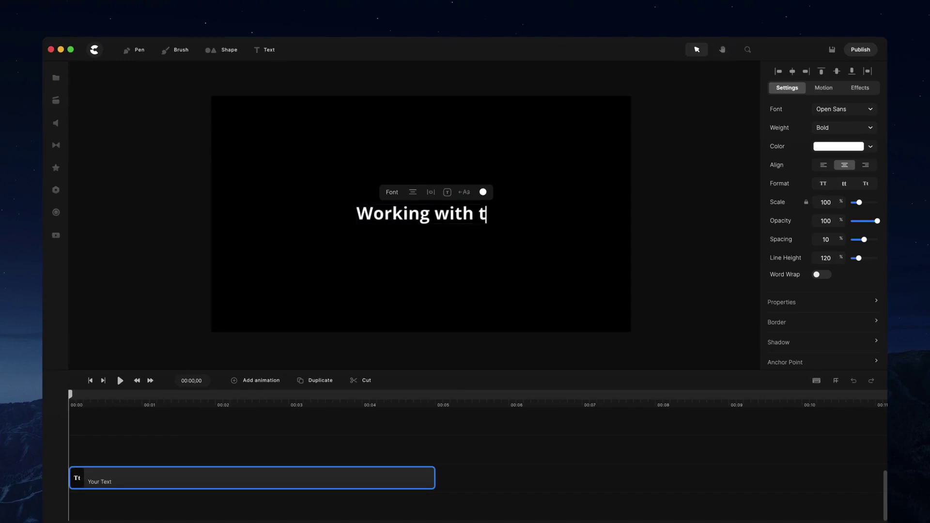
type("ext")
left_click(465, 273)
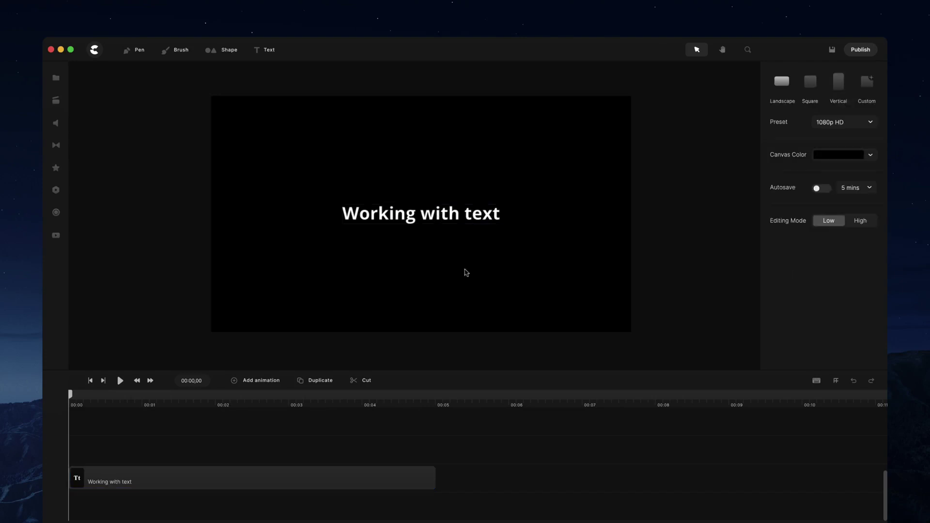
Turn on word wrap, narrow the box to two lines, and adjust line and letter spacing.
left_click(451, 222)
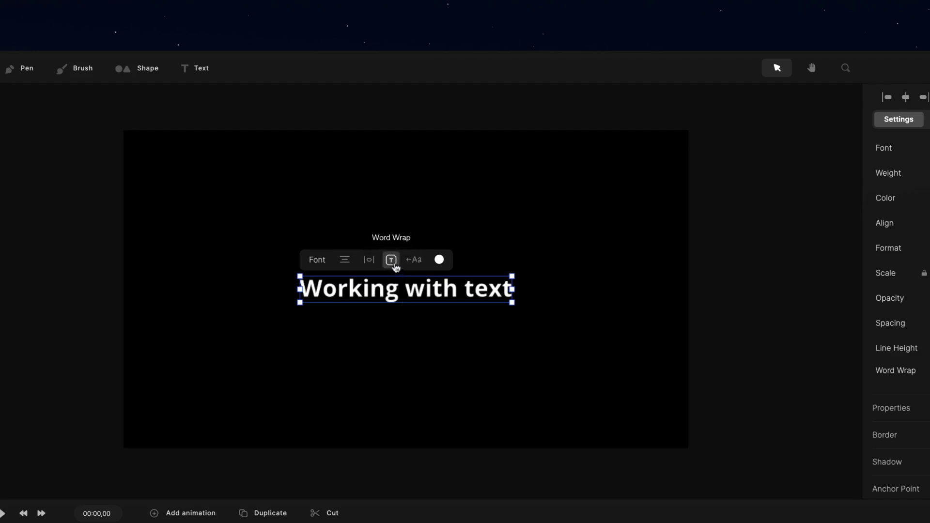
left_click(392, 261)
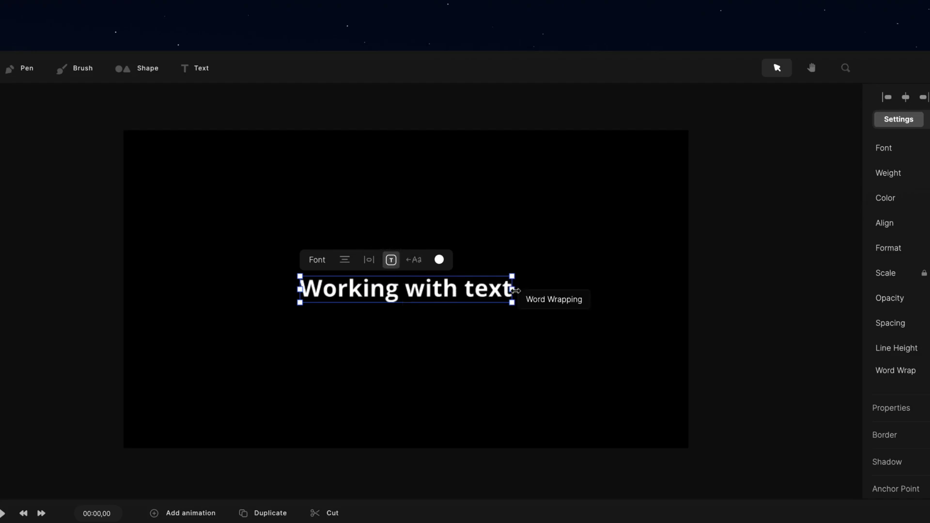
left_click_drag(518, 291, 476, 288)
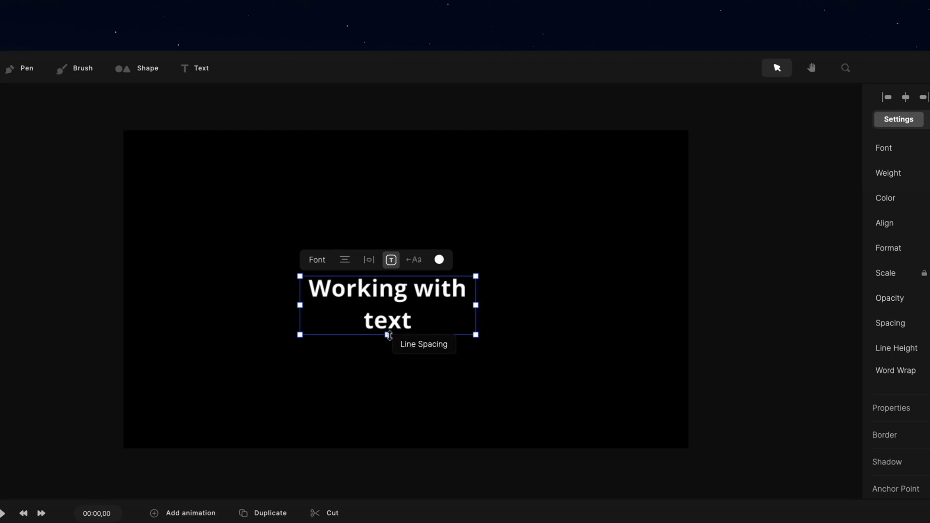
mouse_move(388, 335)
left_mouse_down()
mouse_move(400, 371)
mouse_move(388, 327)
left_mouse_up()
left_click_drag(299, 301, 303, 306)
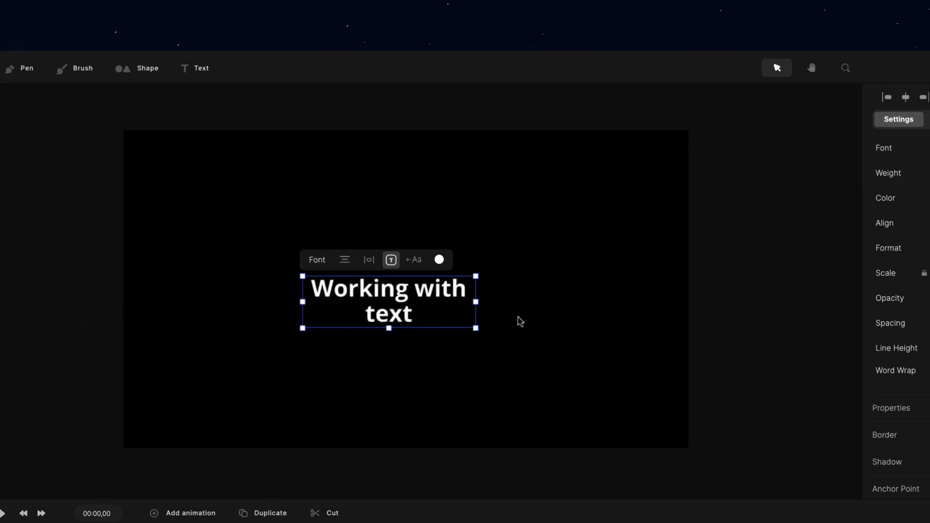
Left-align the text and delete the extra words 'type my text' from it.
left_click(345, 260)
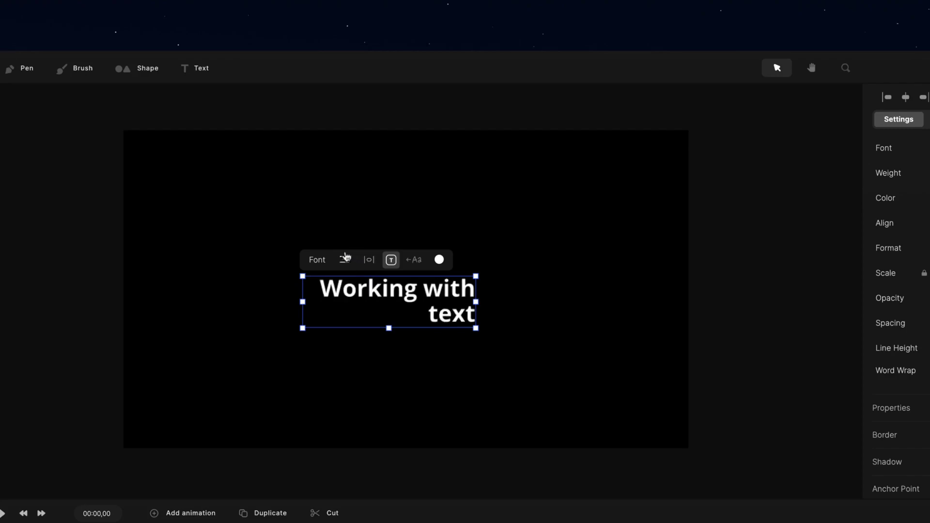
double_click(377, 320)
type("type")
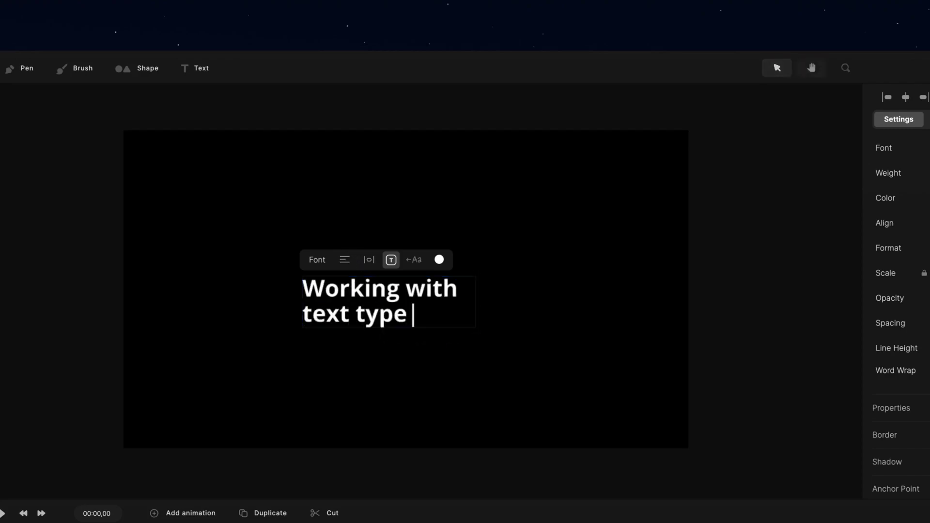
type(" my text")
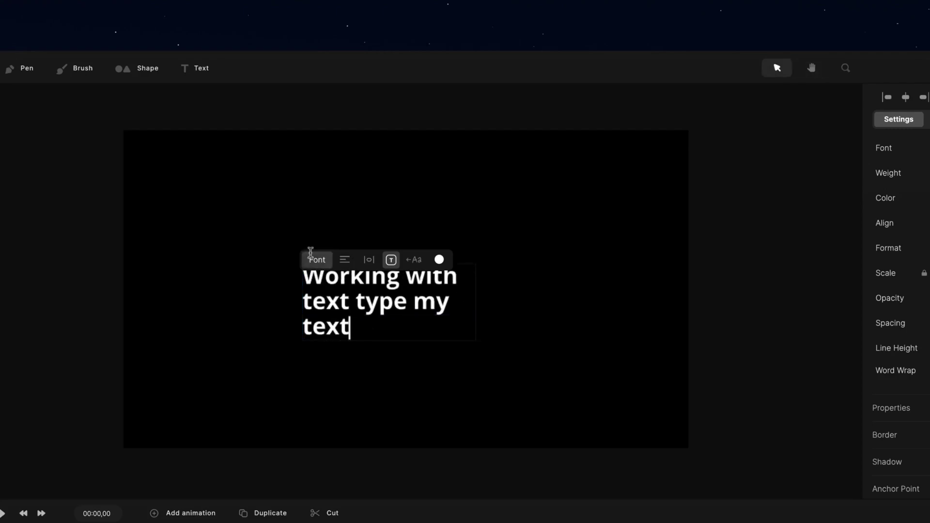
key("ctrl+shift+Left")
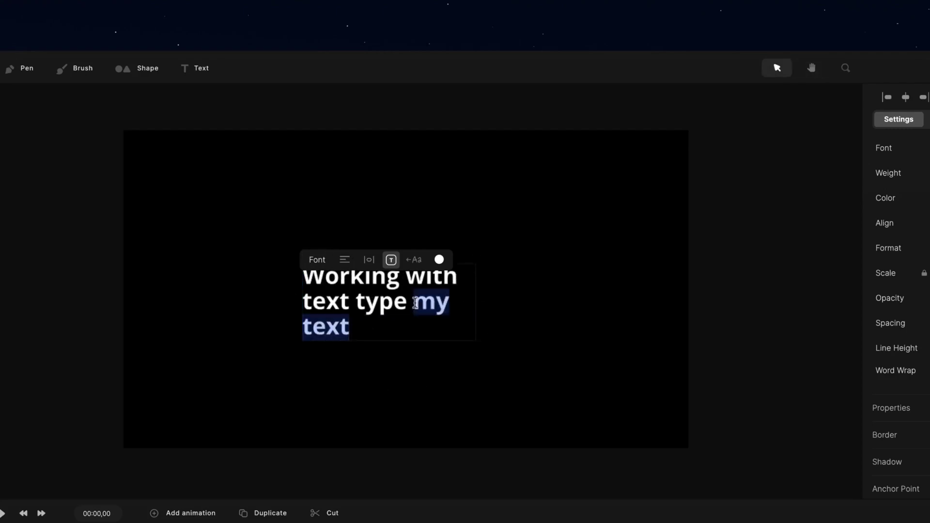
key("ctrl+shift+Left")
key("ctrl+shift+Left")
key("shift+Left")
key("BackSpace")
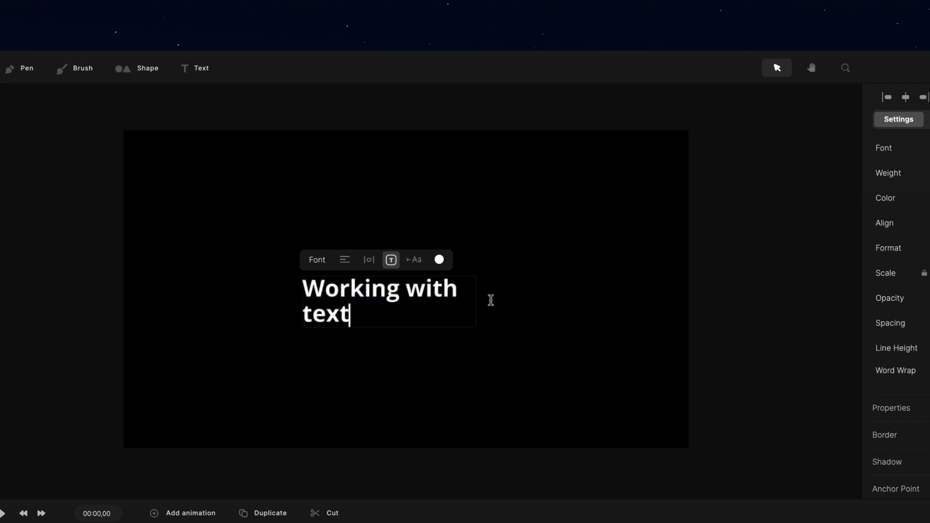
left_click(454, 313)
Widen the box to one line, then toggle right-to-left text on and back off.
left_click_drag(483, 302, 527, 289)
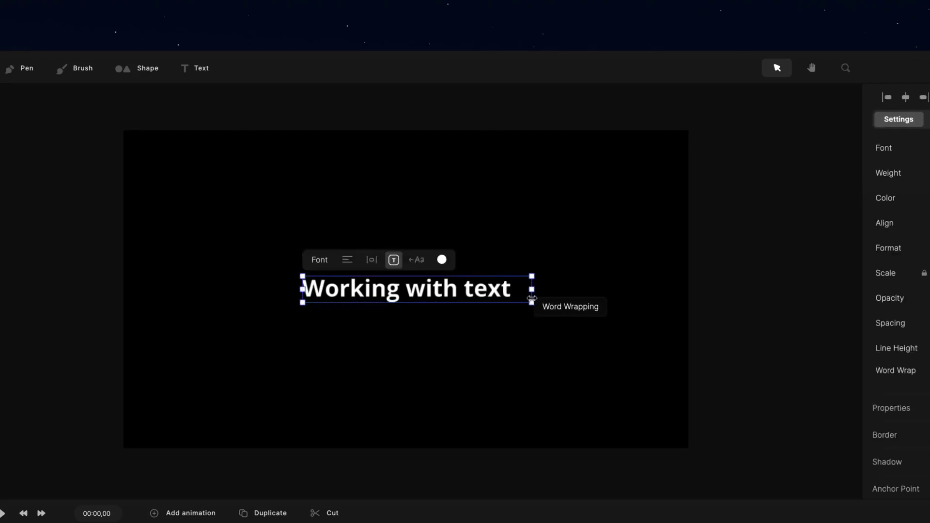
left_click(418, 261)
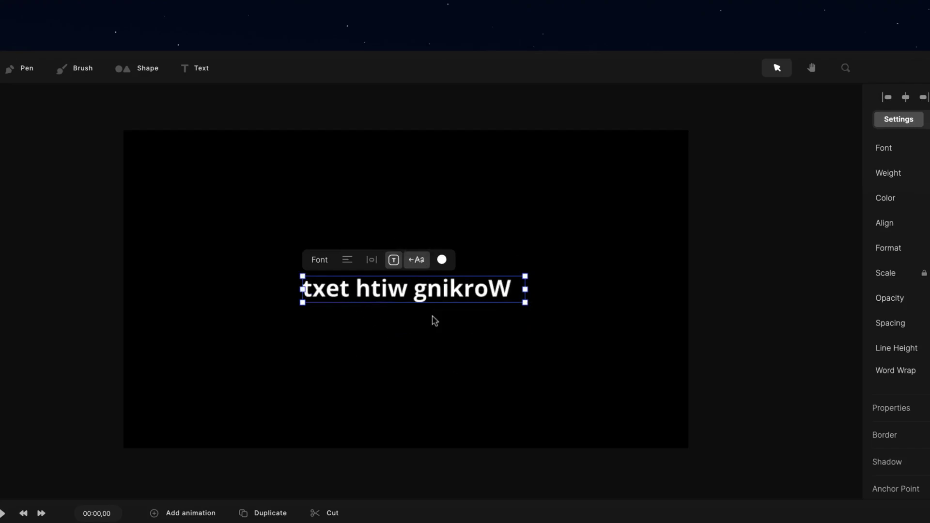
left_click(416, 261)
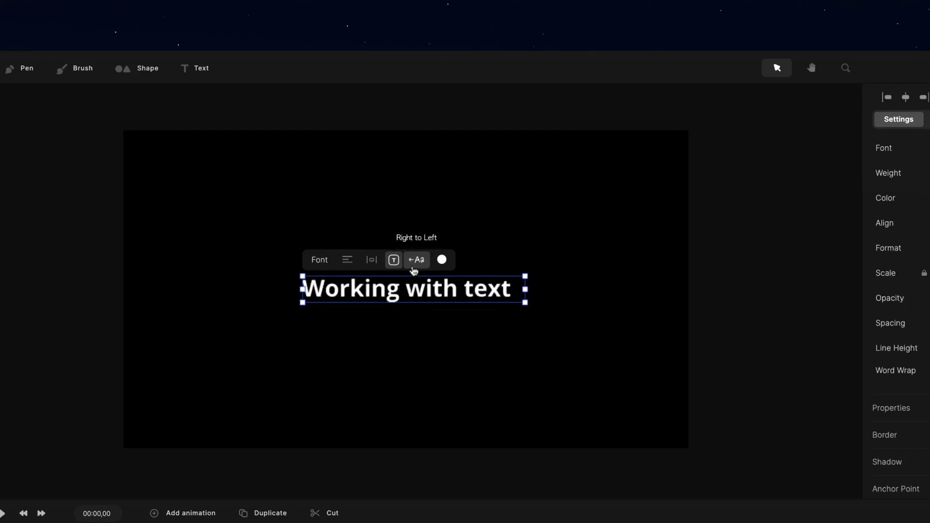
Switch the text fill to a gradient running from bright blue to vivid purple.
left_click(442, 260)
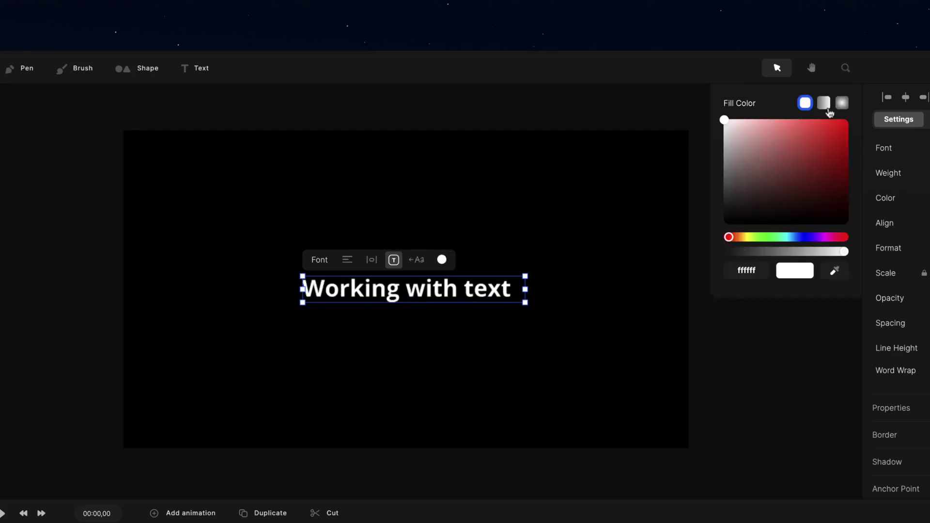
left_click(824, 104)
left_click(792, 255)
left_click(814, 174)
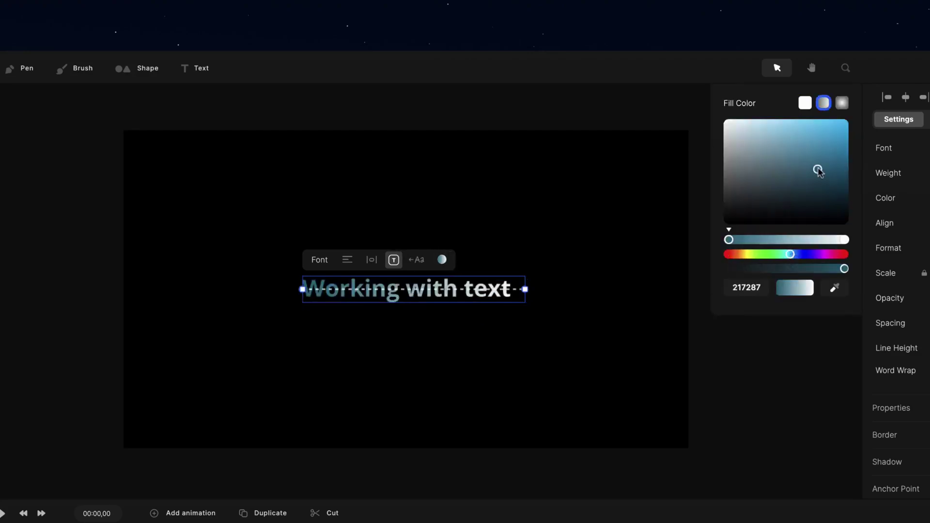
left_click_drag(814, 174, 849, 120)
left_click(843, 239)
left_click_drag(730, 254, 818, 253)
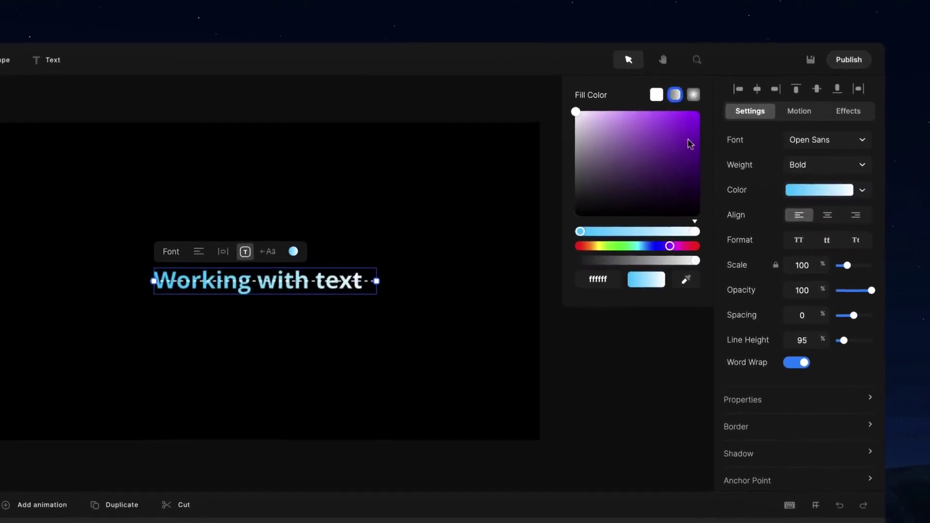
left_click_drag(689, 144, 700, 111)
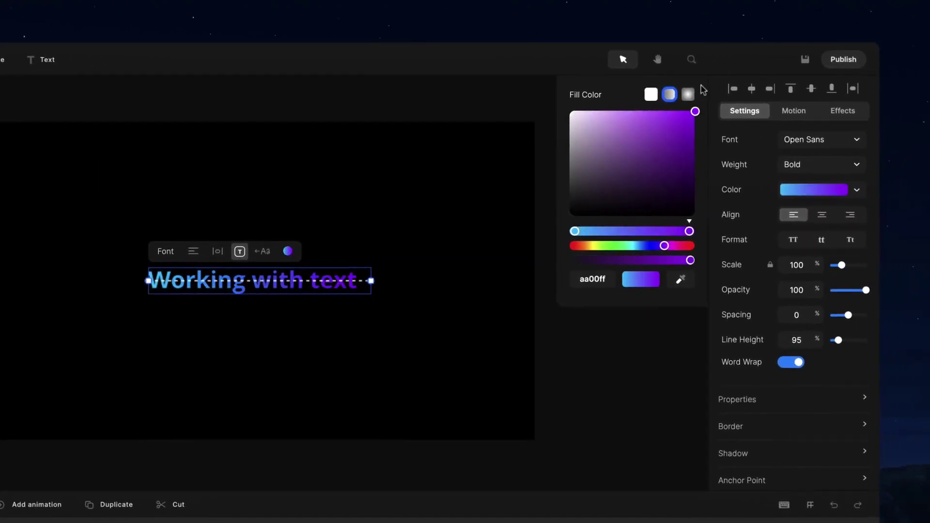
Add yellow and red colour stops to the gradient and close the picker.
left_click(630, 231)
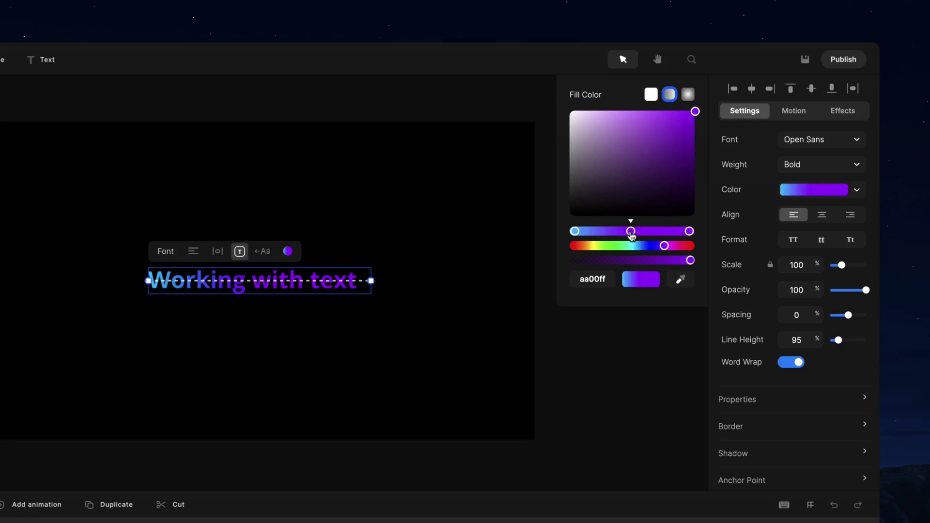
left_click(611, 246)
left_click_drag(611, 247, 596, 248)
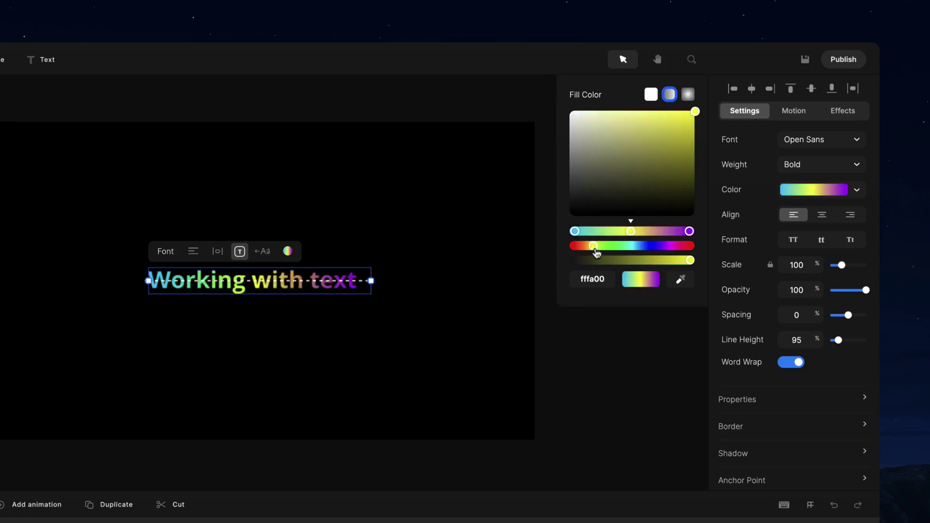
left_click(659, 231)
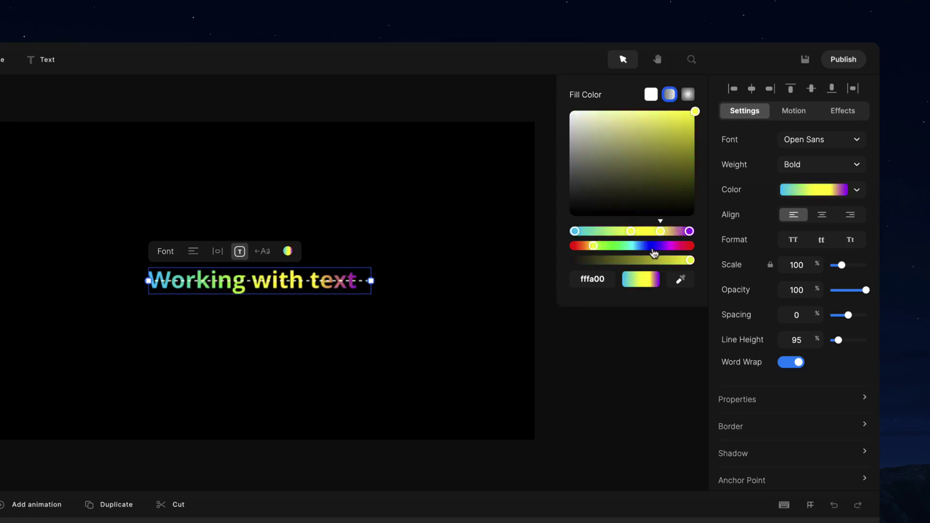
left_click_drag(653, 247, 690, 247)
left_click(498, 306)
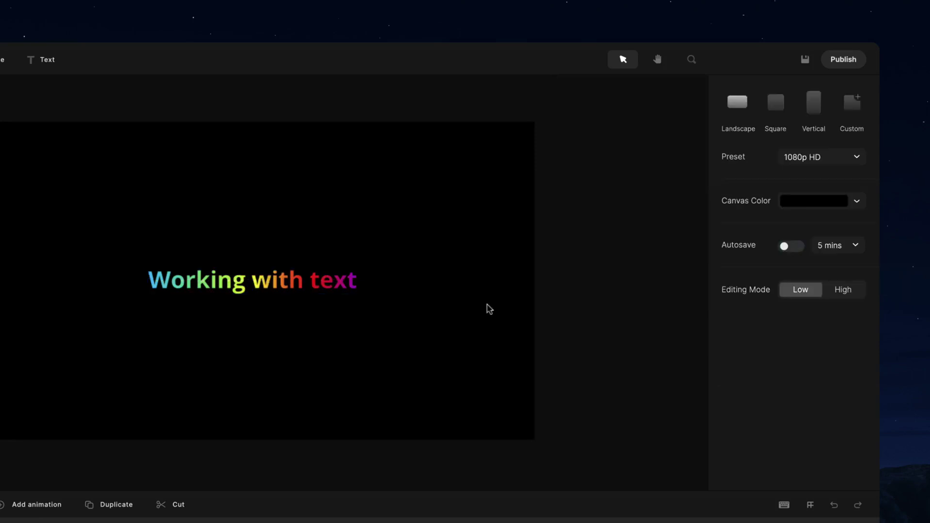
Apply the Google font Annie Use Your Telescope to the title.
left_click(313, 282)
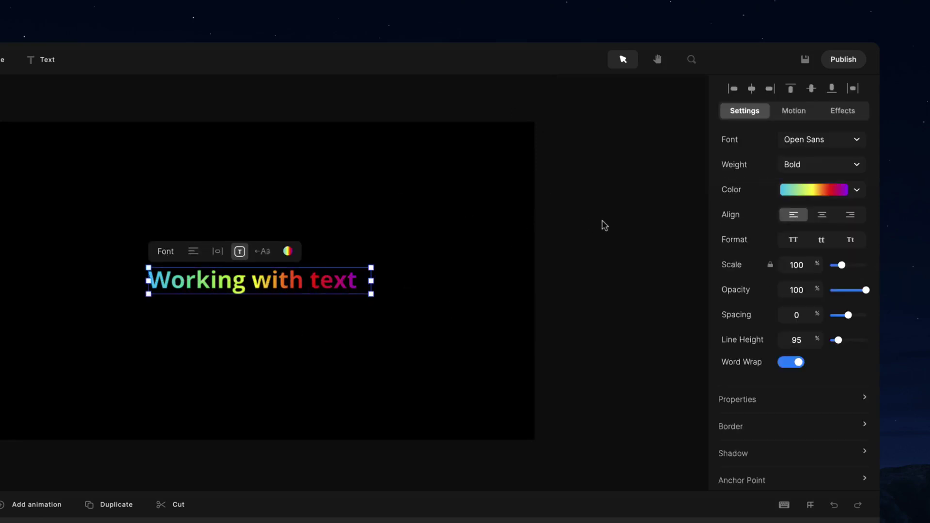
left_click(166, 251)
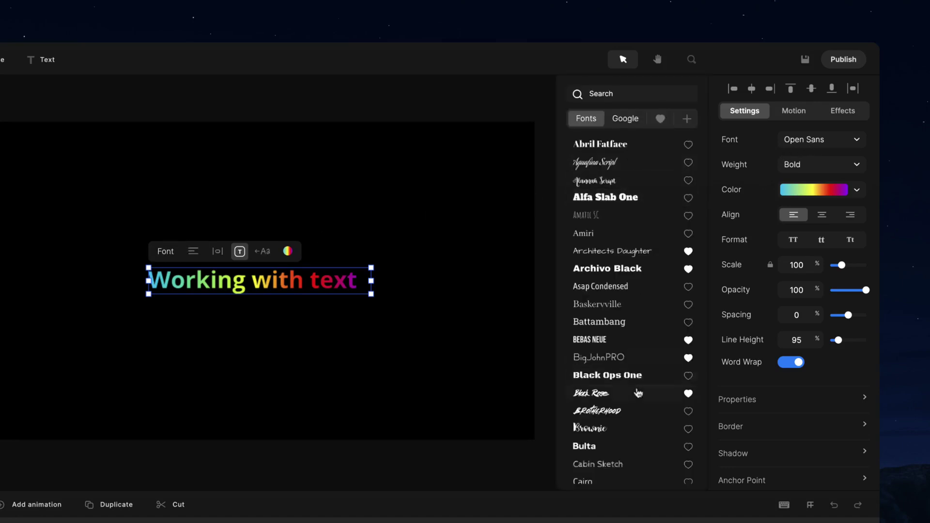
left_click(625, 118)
scroll(607, 256, "down", 3)
scroll(608, 256, "down", 3)
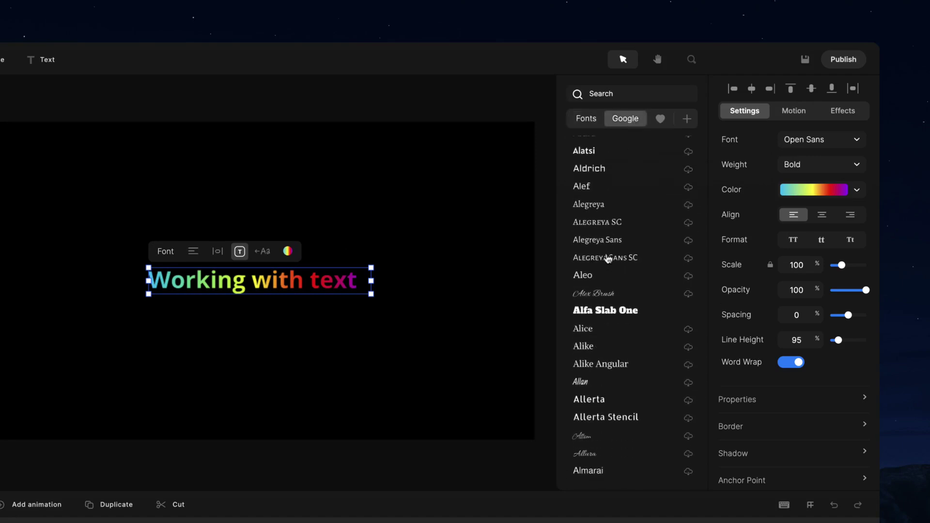
scroll(608, 256, "down", 3)
scroll(607, 259, "down", 3)
scroll(608, 259, "down", 3)
scroll(608, 259, "down", 3)
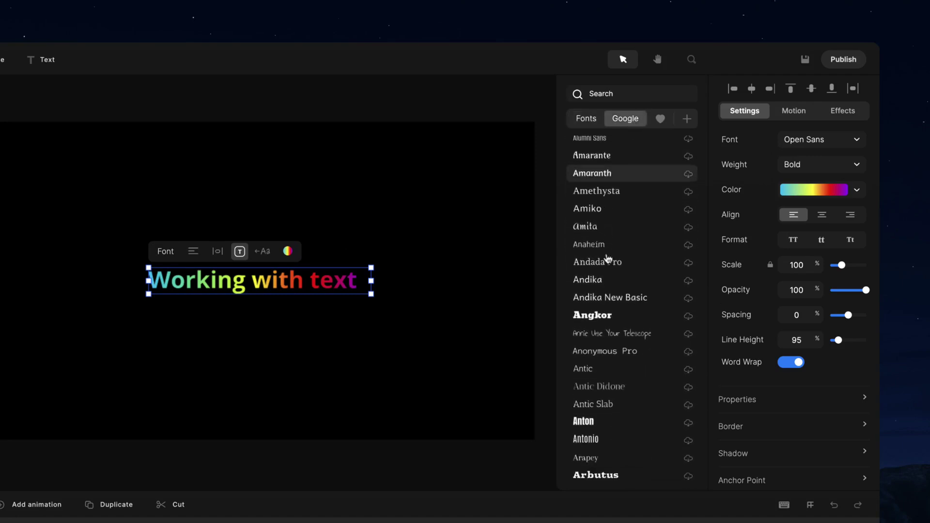
scroll(607, 259, "down", 2)
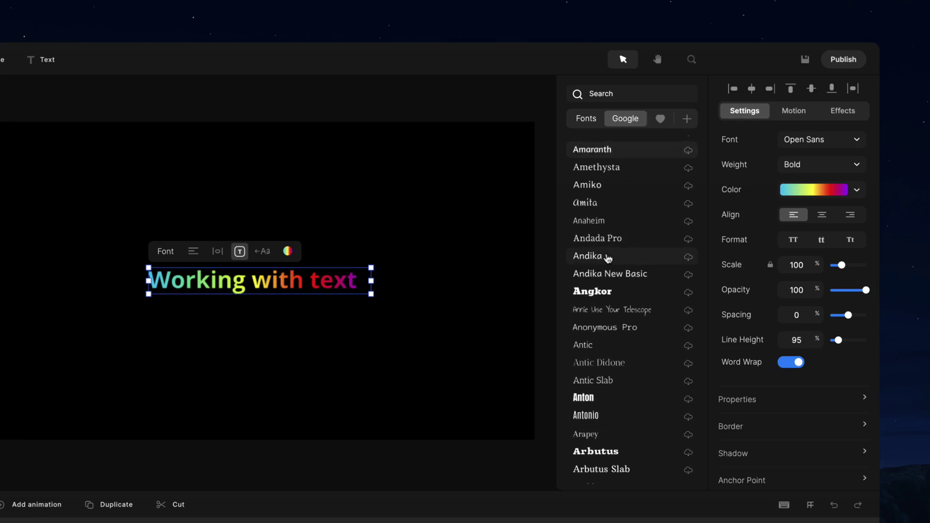
left_click(689, 311)
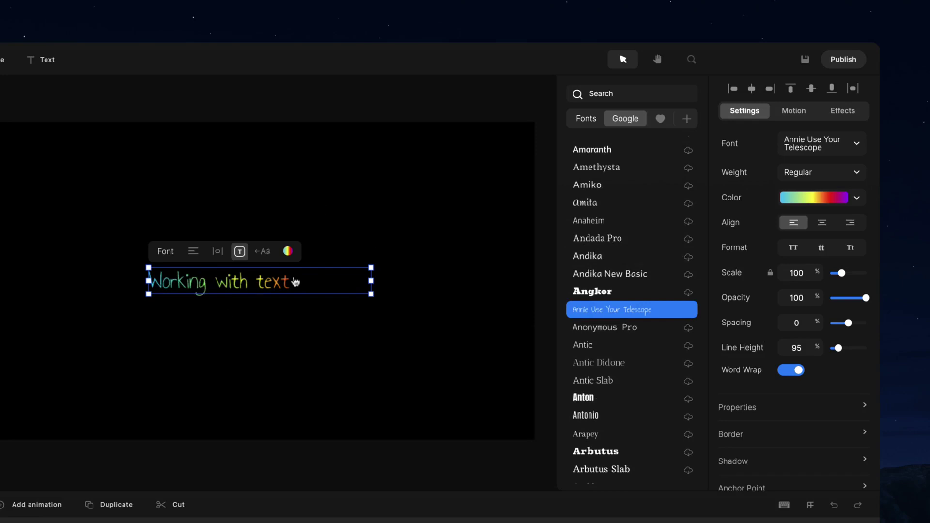
Mark Annie Use Your Telescope as a favourite and show the favourites list.
left_click(586, 119)
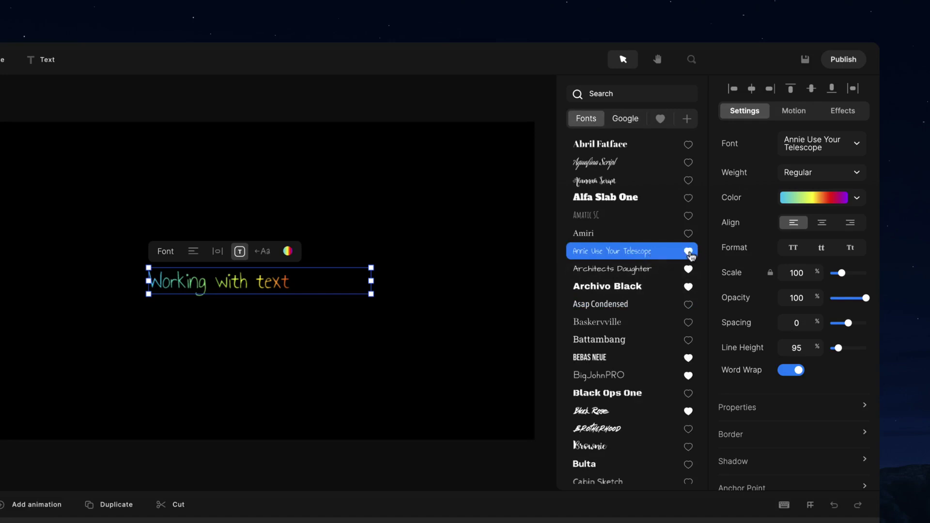
left_click(688, 252)
left_click(660, 119)
scroll(628, 242, "down", 1)
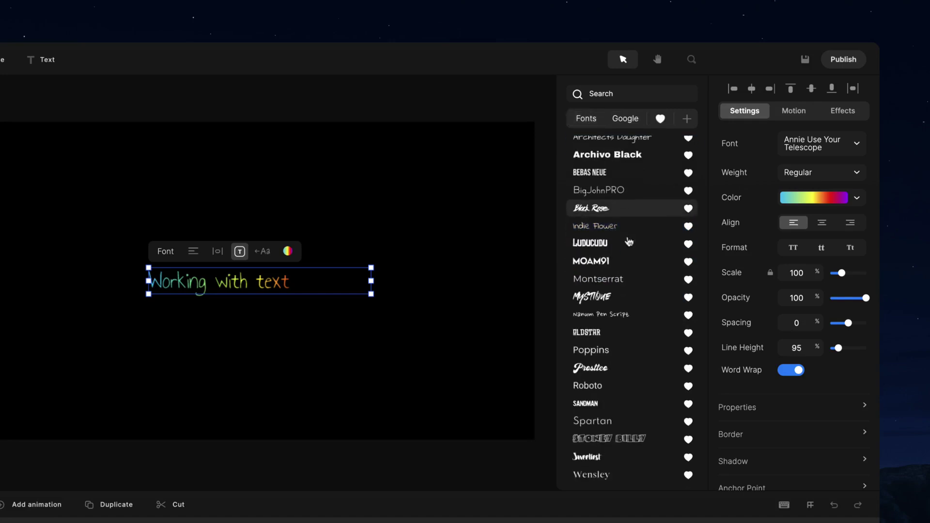
scroll(629, 242, "up", 1)
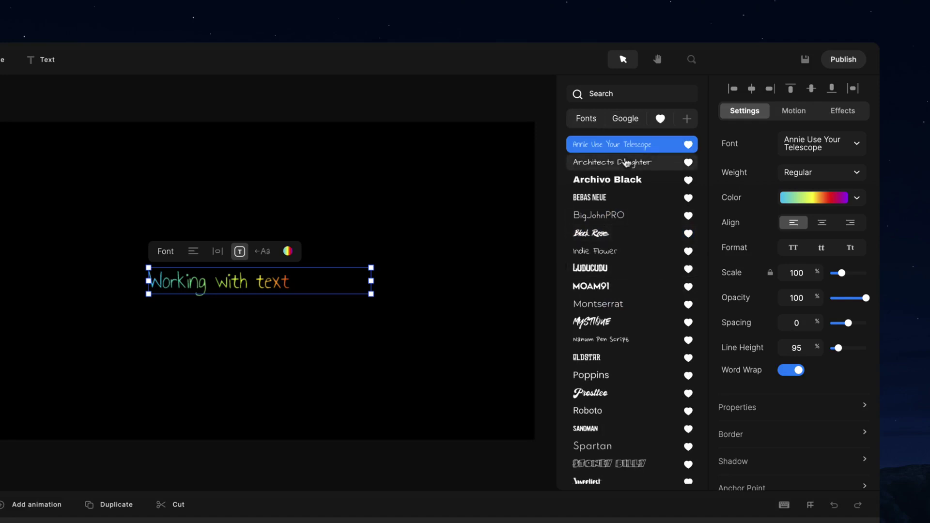
Load the Gt WalsheimPro TTF folder into the font importer.
left_click(688, 119)
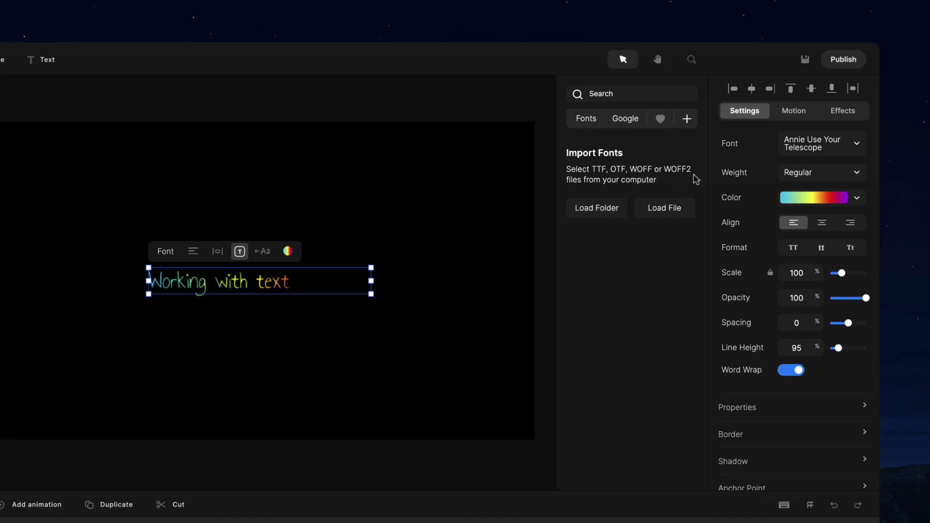
left_click(602, 210)
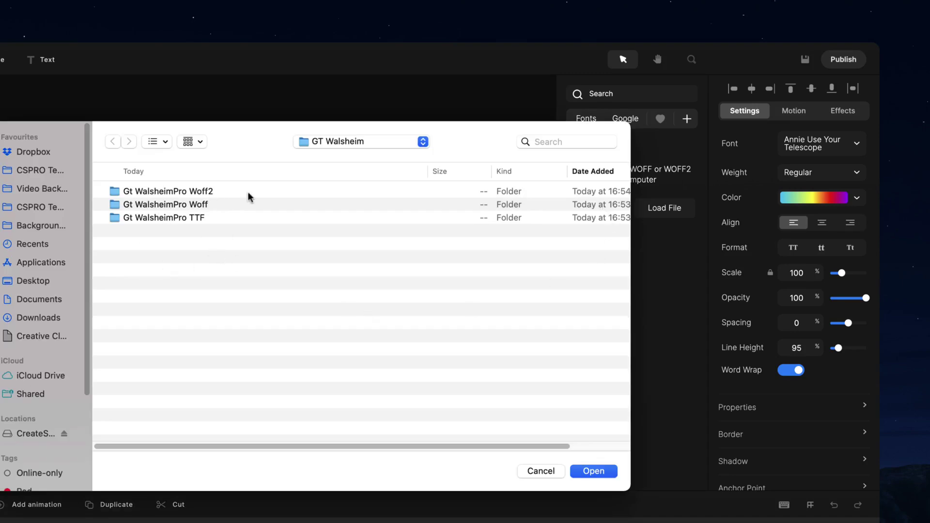
left_click(200, 218)
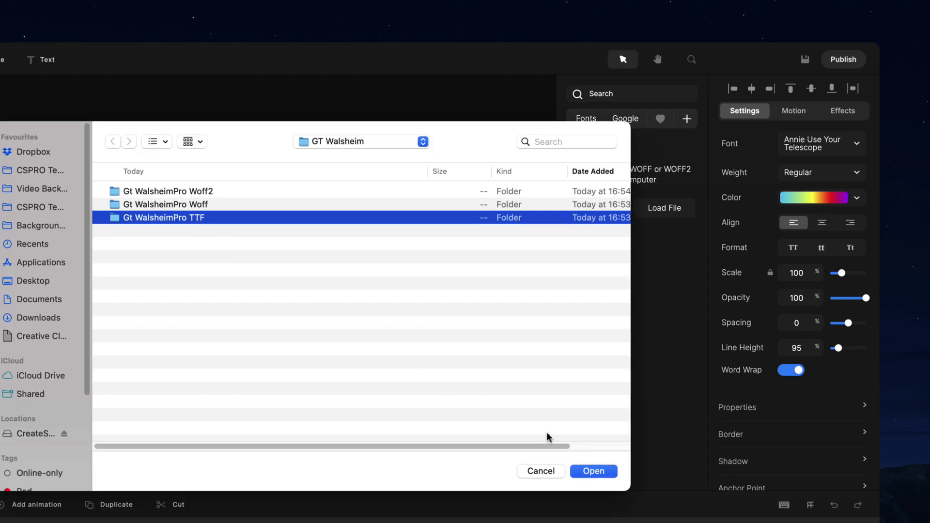
left_click(594, 472)
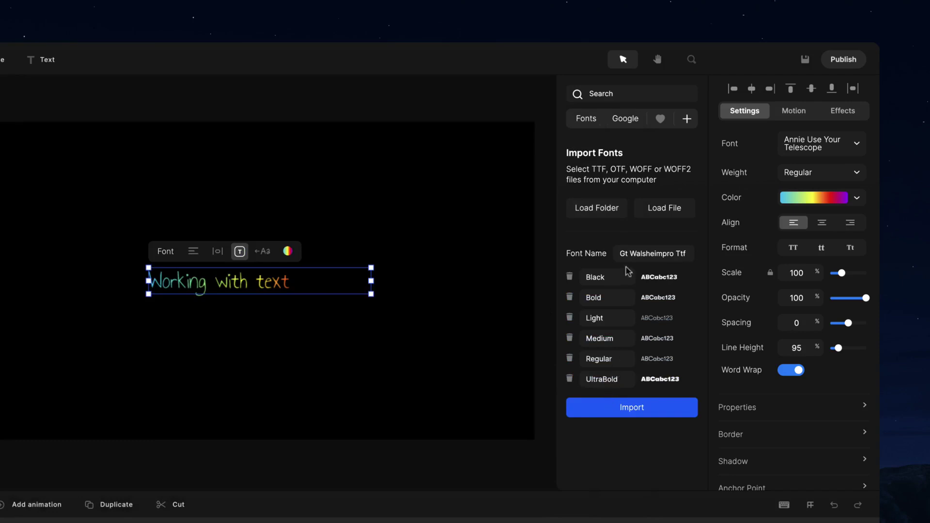
Drop the 'Ttf' suffix from the font name and import Gt Walsheimpro.
double_click(613, 278)
left_click(606, 299)
double_click(676, 253)
key("BackSpace")
left_click(631, 407)
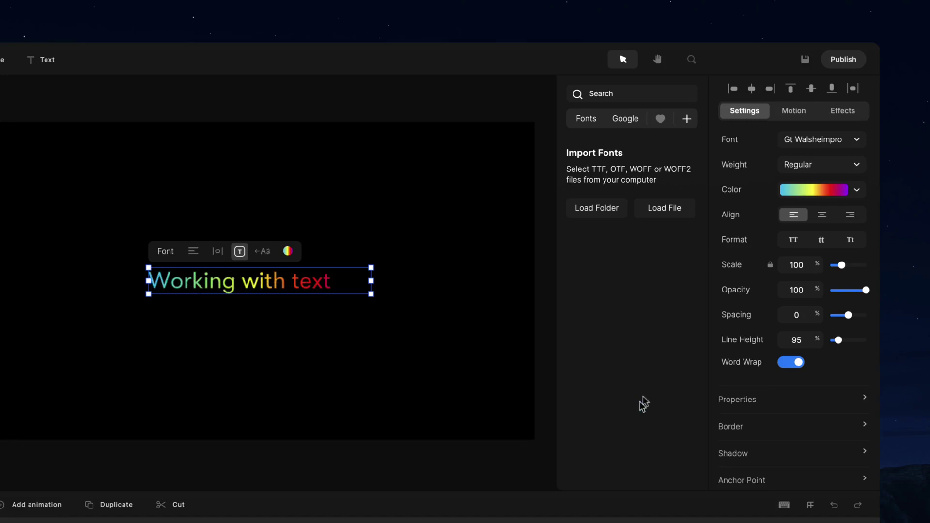
Search 'Gt' and apply Gt Walsheimpro to the title.
left_click(827, 142)
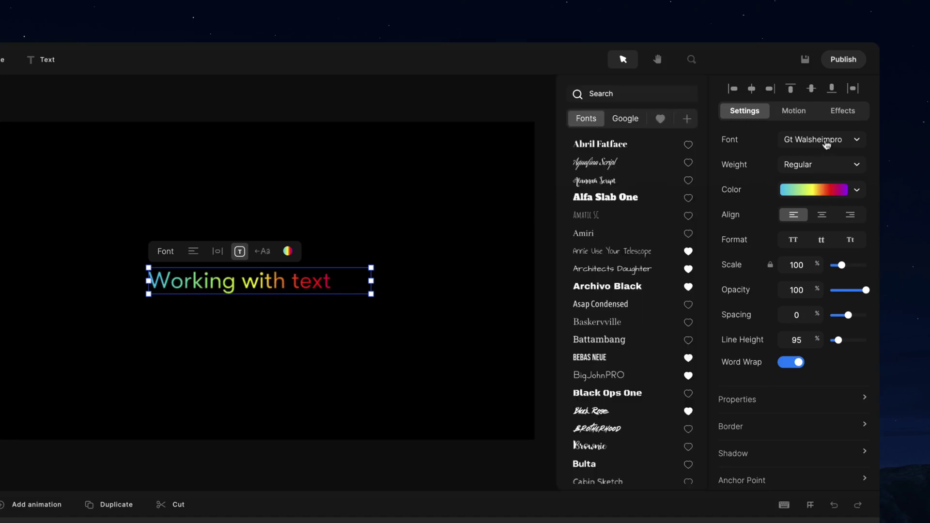
left_click(612, 93)
type("Gt")
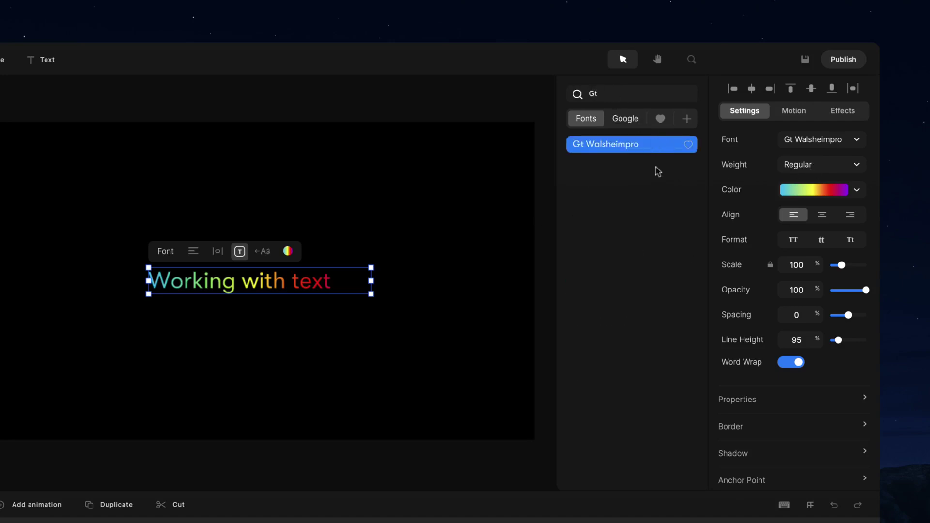
left_click(805, 164)
left_click(799, 185)
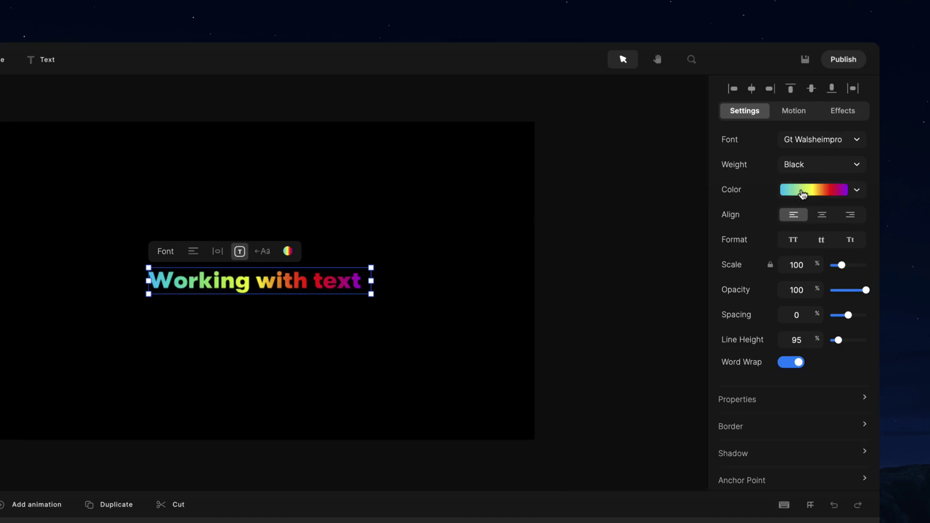
Set the title weight to Bold, then Medium, and reselect the title.
left_click(804, 166)
left_click(795, 200)
left_click(804, 166)
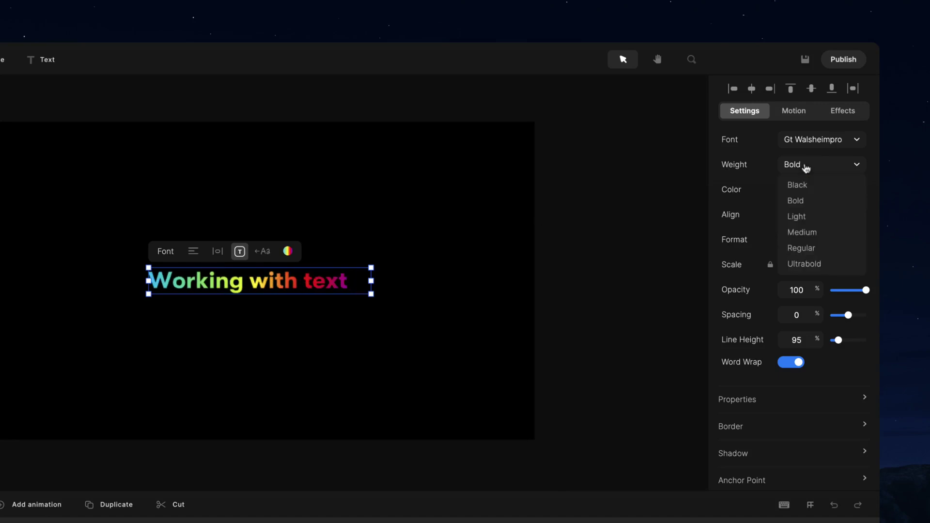
left_click(801, 232)
left_click(622, 176)
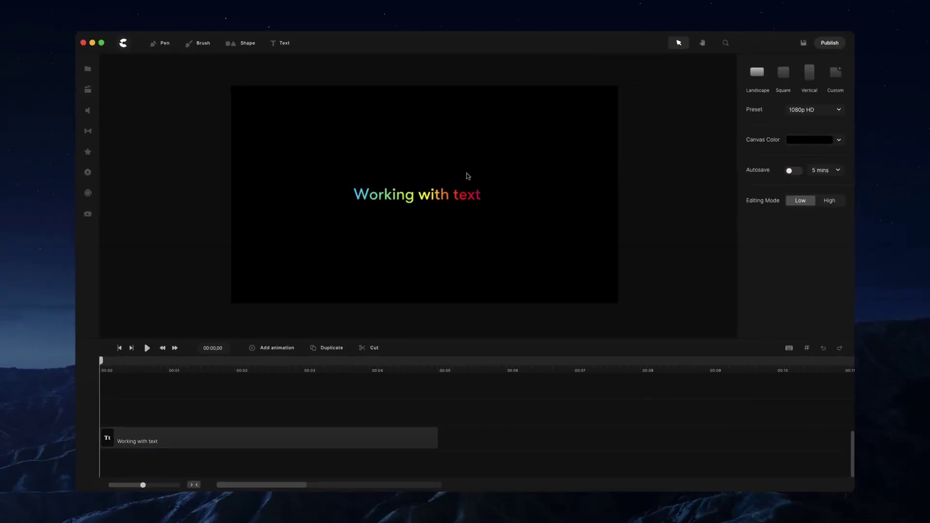
left_click(435, 194)
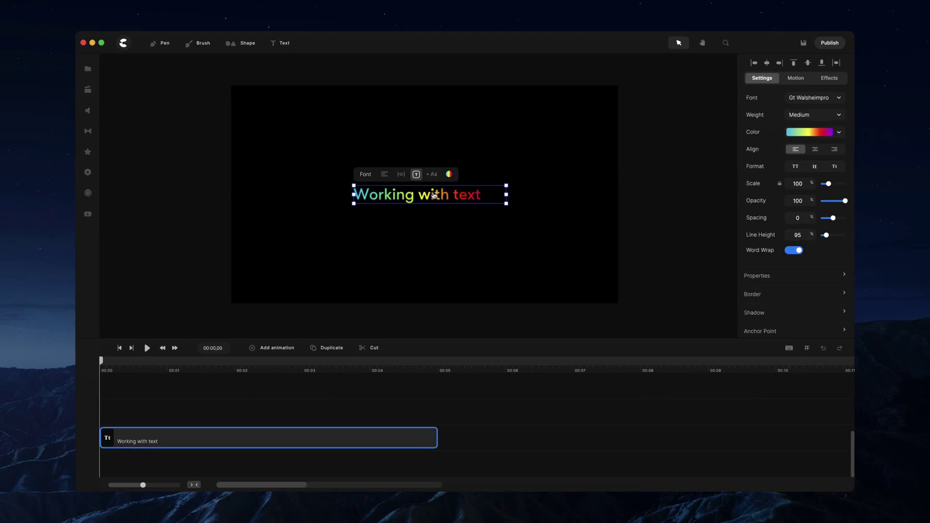